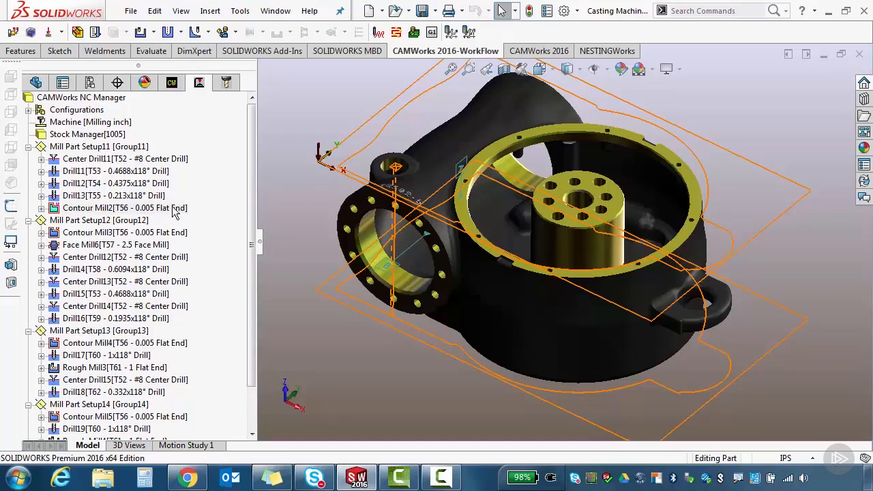
# Step: Open the Contour Mill2 operation of Mill Part Setup11 for editing and show its mill tool parameters
pyautogui.rightClick(173, 213)
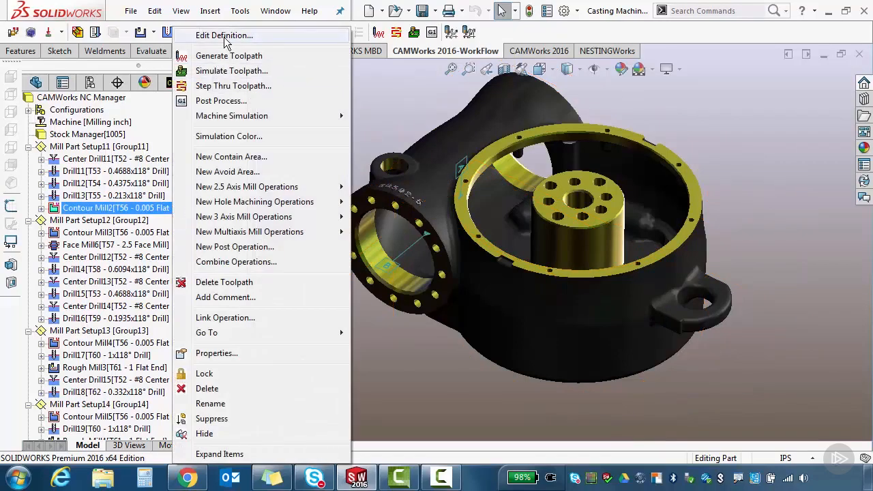
pyautogui.click(225, 37)
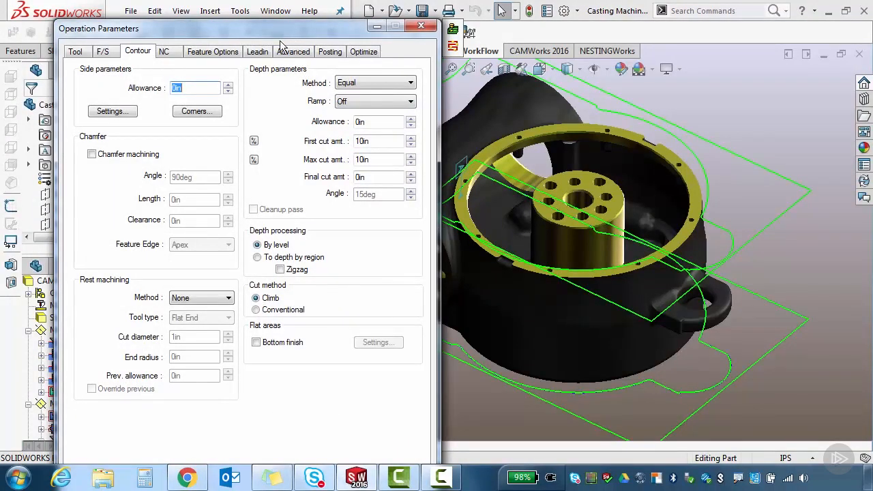
pyautogui.moveTo(272, 26); pyautogui.dragTo(276, 10)
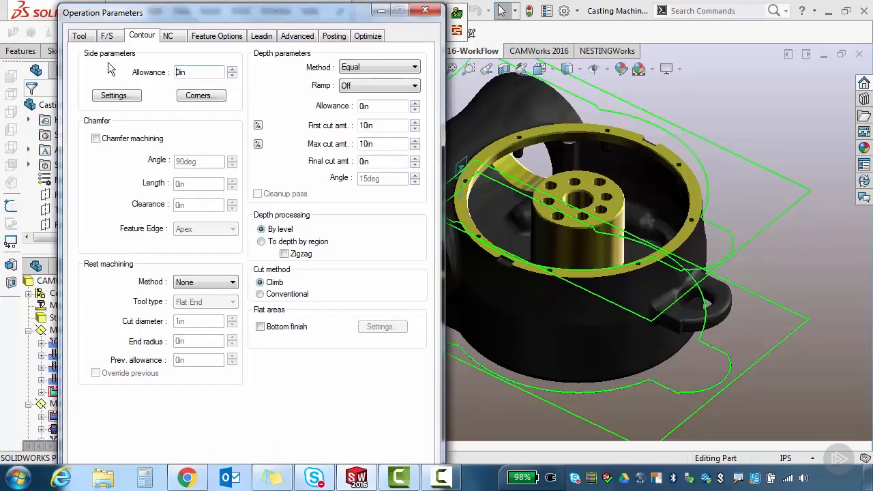
pyautogui.click(80, 36)
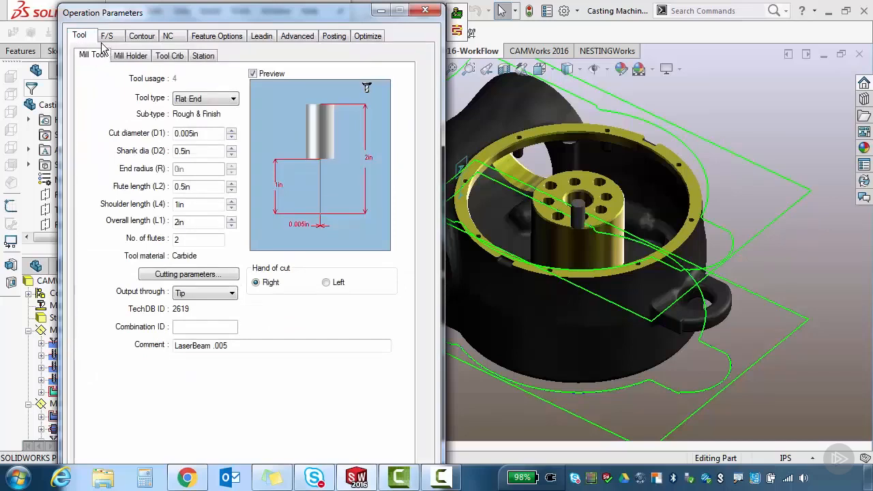
pyautogui.click(92, 55)
pyautogui.moveTo(740, 192); pyautogui.dragTo(736, 151, button='middle')
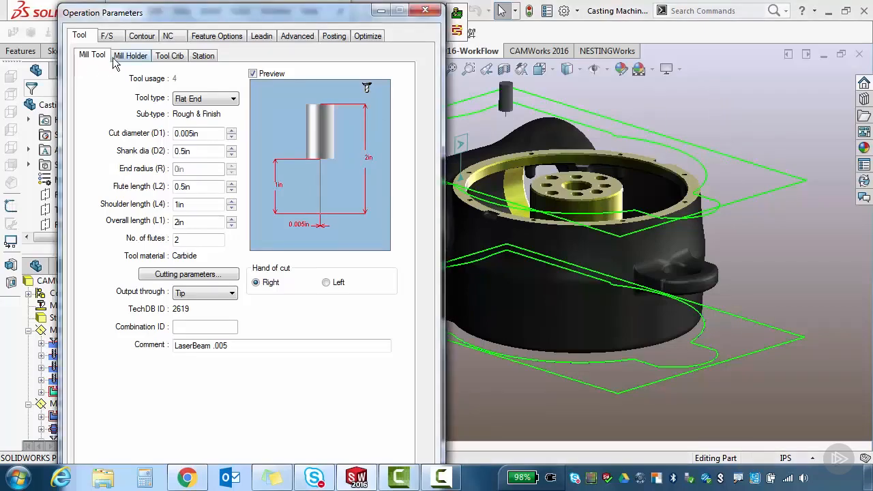
# Step: Examine the flat end mills in the tool crib, checking the station 13 tool's preview, diameter, tip angle and class
pyautogui.click(169, 56)
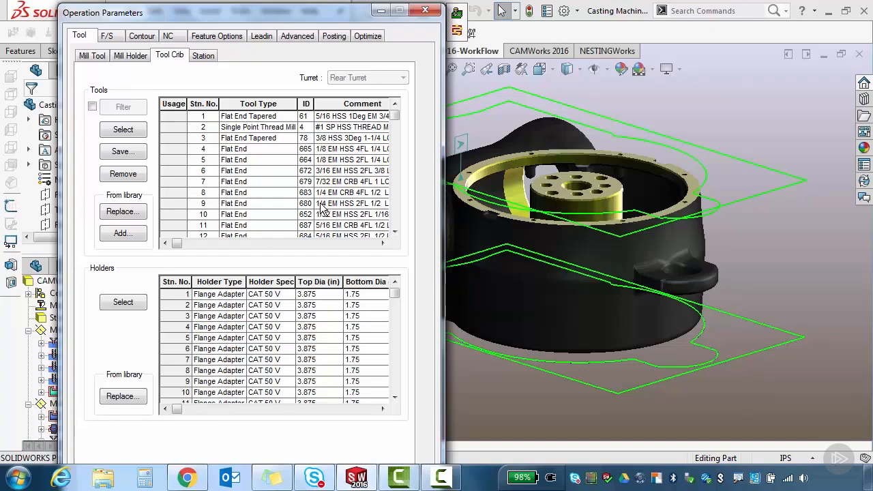
pyautogui.click(395, 231)
pyautogui.click(395, 231)
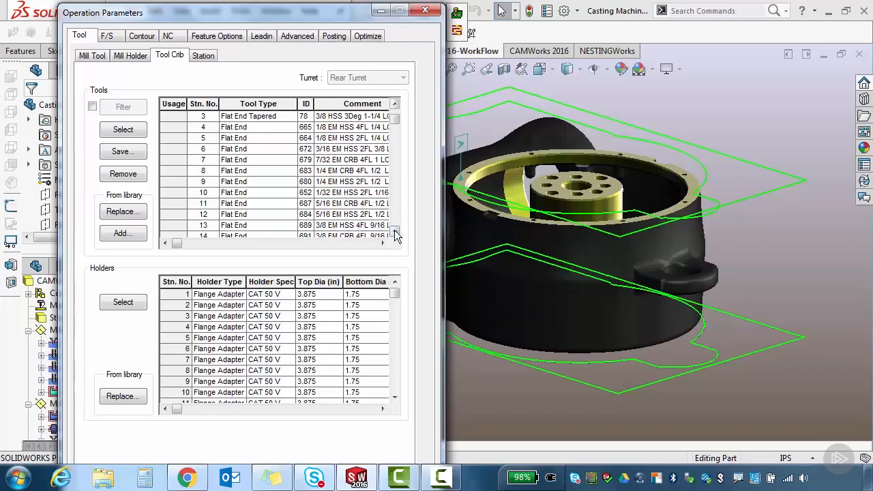
pyautogui.click(395, 233)
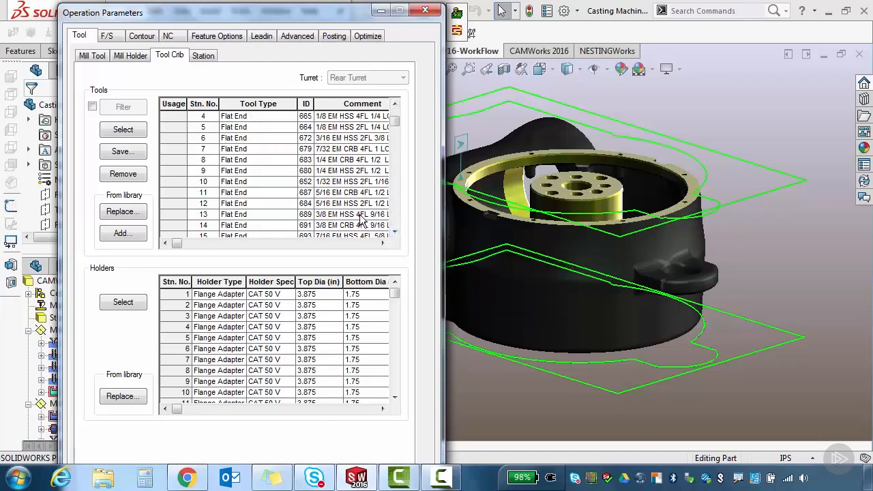
pyautogui.click(178, 214)
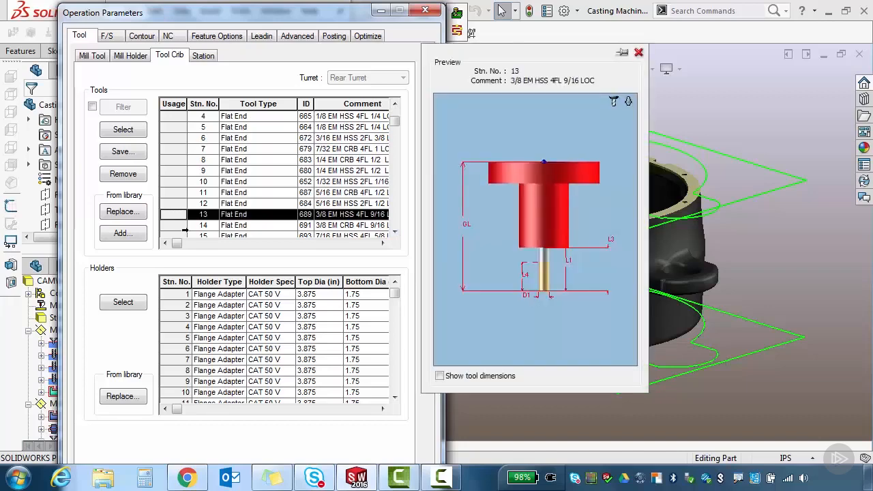
pyautogui.click(478, 256)
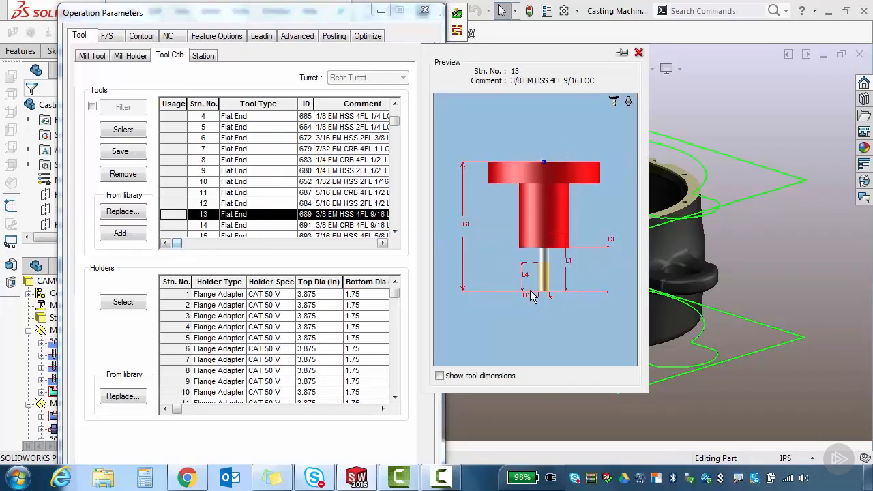
pyautogui.click(195, 244)
pyautogui.moveTo(197, 247); pyautogui.dragTo(305, 250)
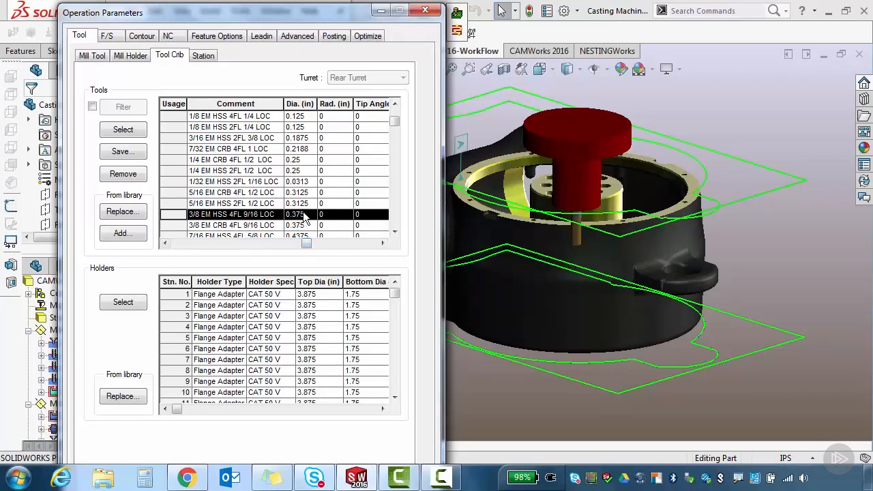
pyautogui.click(380, 244)
pyautogui.click(379, 244)
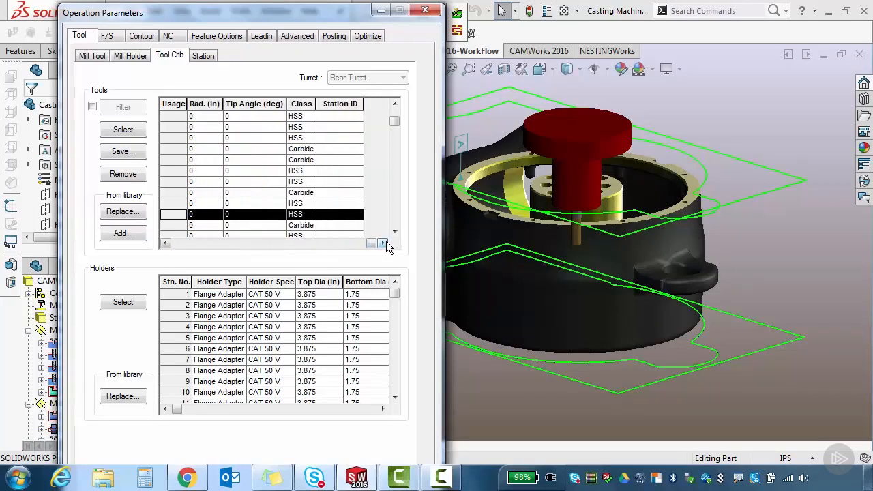
pyautogui.moveTo(370, 243); pyautogui.dragTo(161, 240)
# Step: Assign the station 14 tool, 3/8 EM CRB 4FL 9/16 LOC, to the operation and replace the corresponding holder as well
pyautogui.click(167, 224)
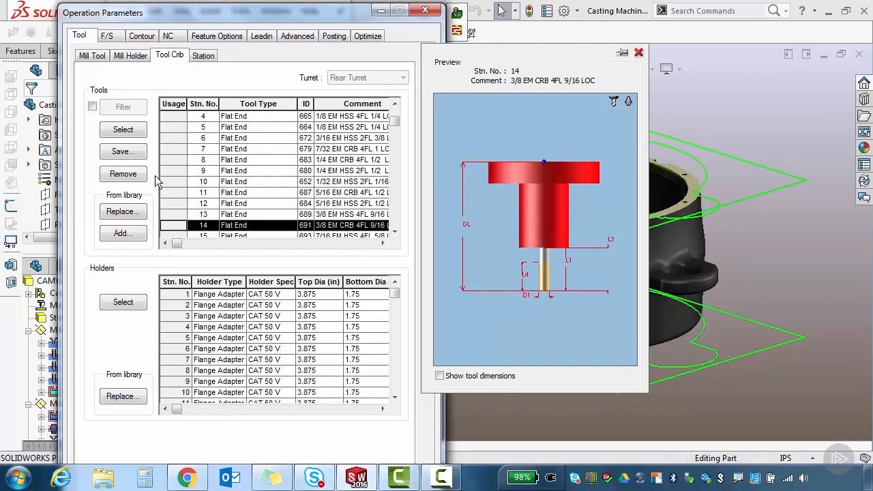
pyautogui.click(124, 129)
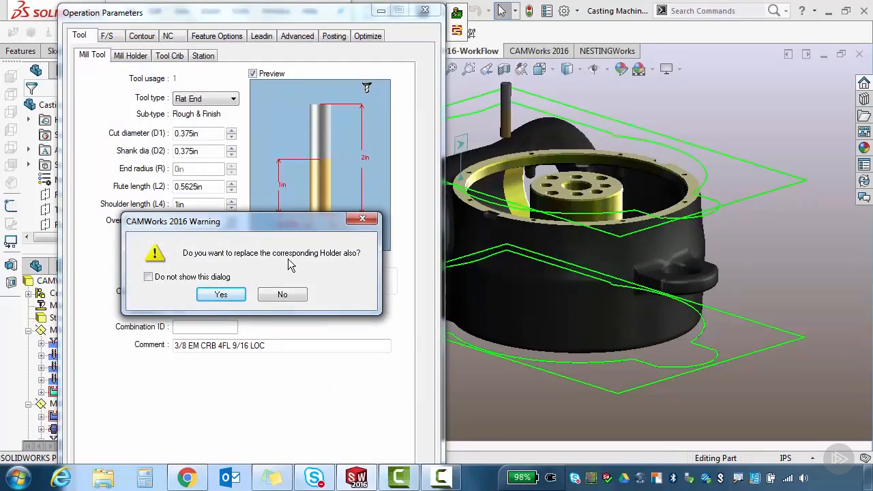
pyautogui.click(221, 295)
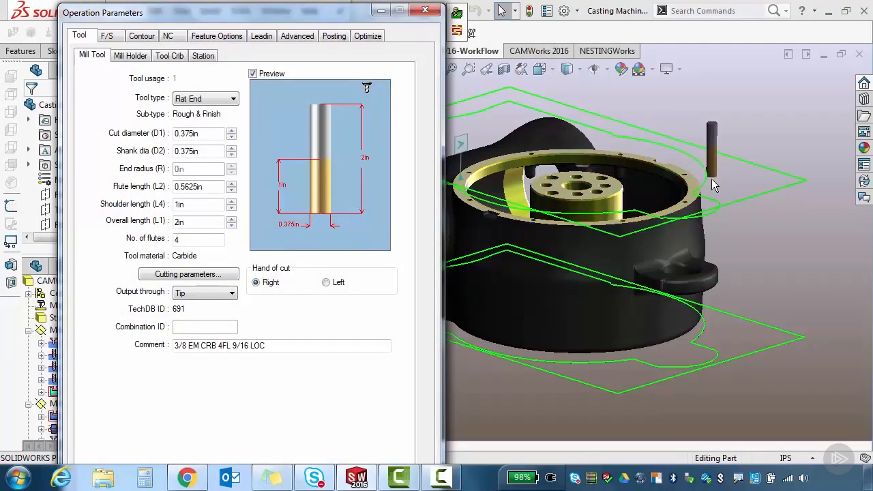
# Step: Compare the 3/8 in end mill with the inside corner radius beside the casting's lug in the Front view
pyautogui.moveTo(675, 176); pyautogui.dragTo(713, 283, button='middle')
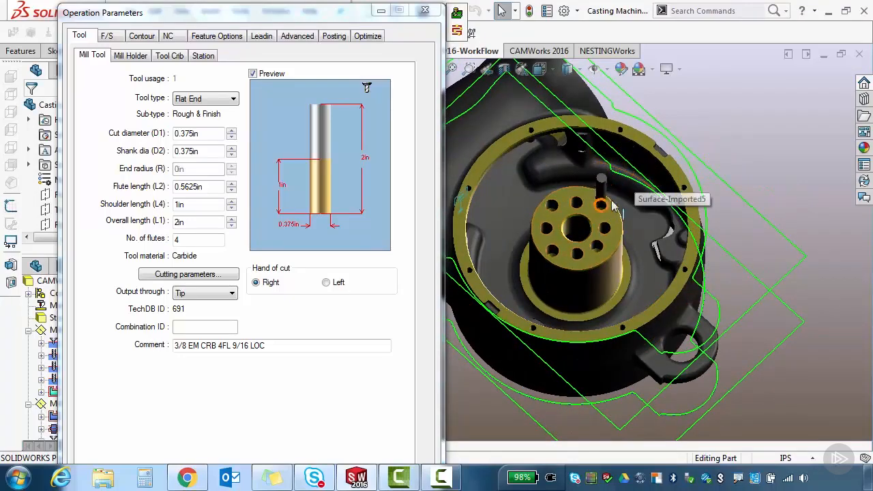
pyautogui.press('space')
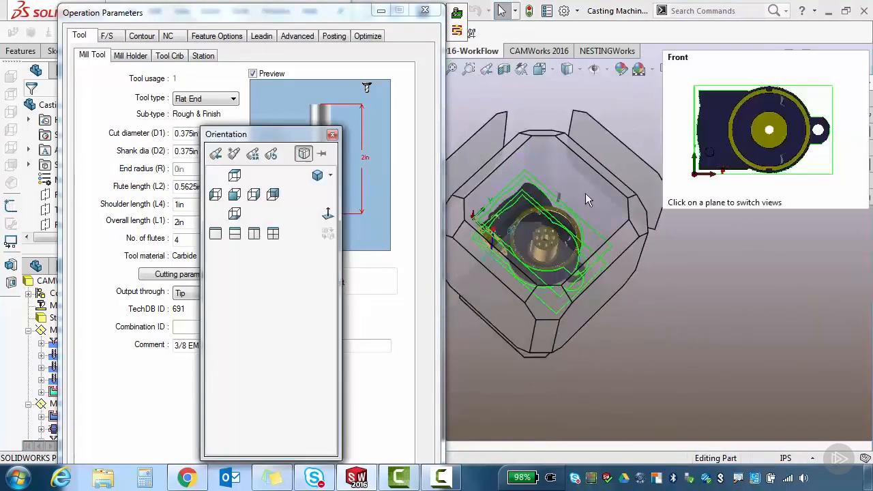
pyautogui.click(590, 200)
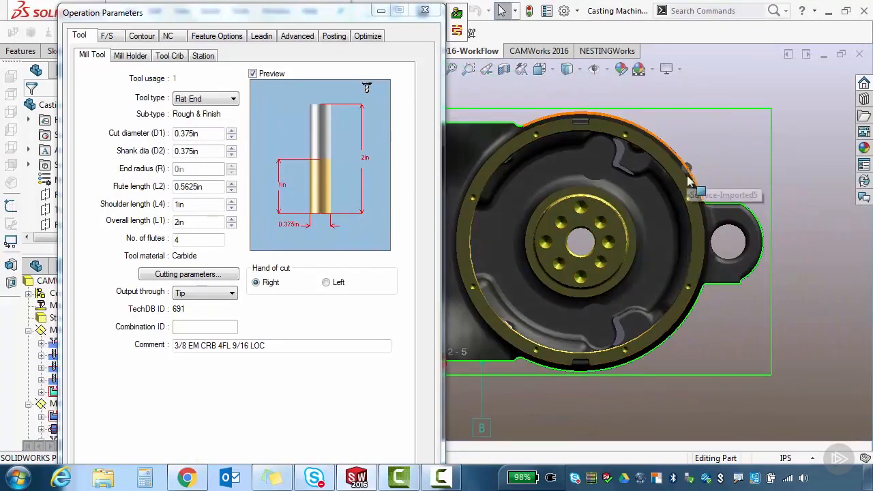
pyautogui.scroll(-5, 721, 206)
pyautogui.scroll(-3, 722, 209)
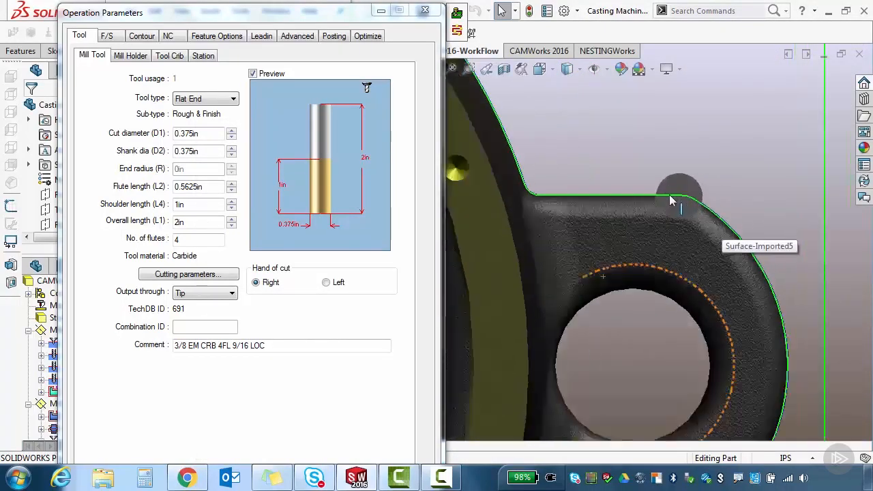
pyautogui.scroll(-3, 488, 191)
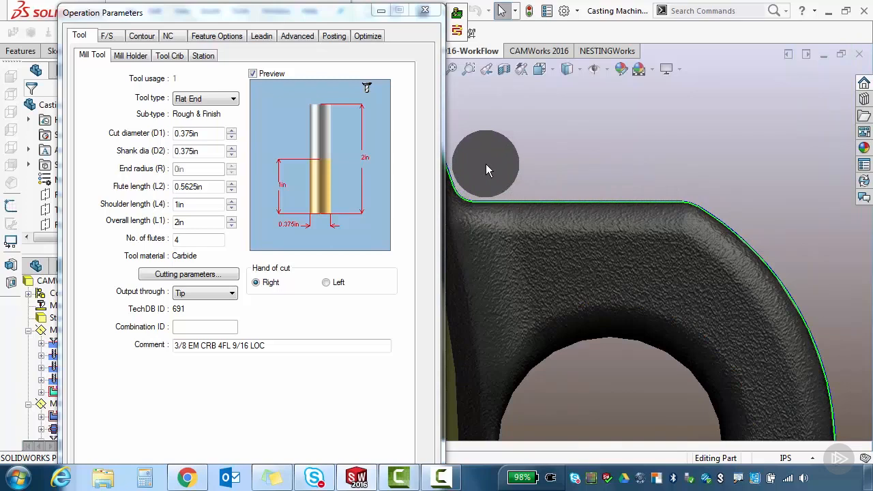
pyautogui.keyDown('ctrl'); pyautogui.moveTo(486, 165); pyautogui.dragTo(590, 165, button='middle'); pyautogui.keyUp('ctrl')
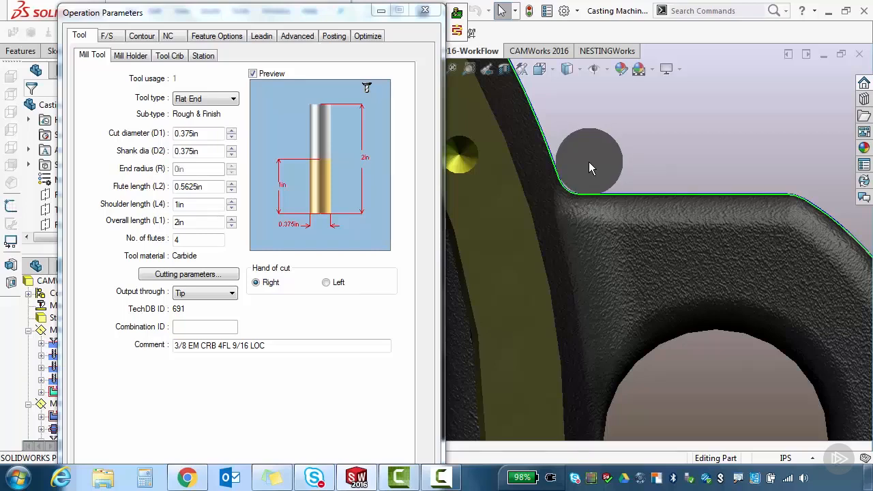
pyautogui.click(500, 137)
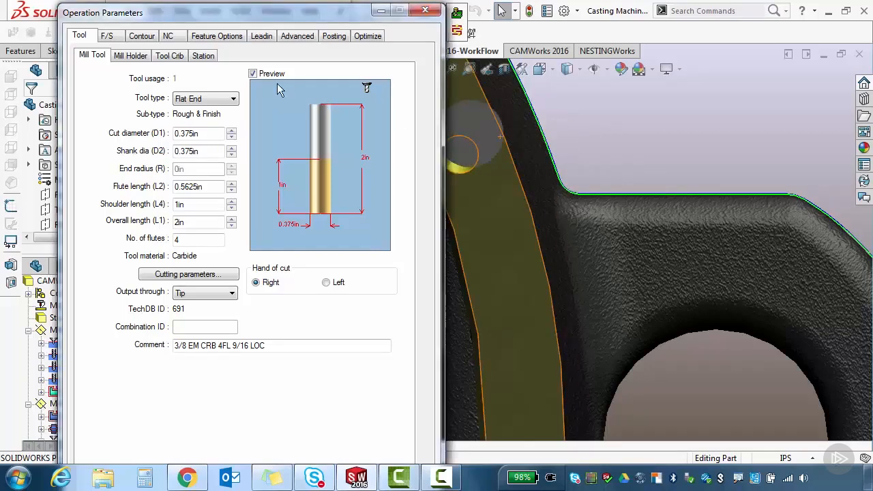
# Step: Switch the operation's tool to station 8, 1/4 EM CRB 4FL 1/2 LOC, and replace the corresponding holder too
pyautogui.click(169, 55)
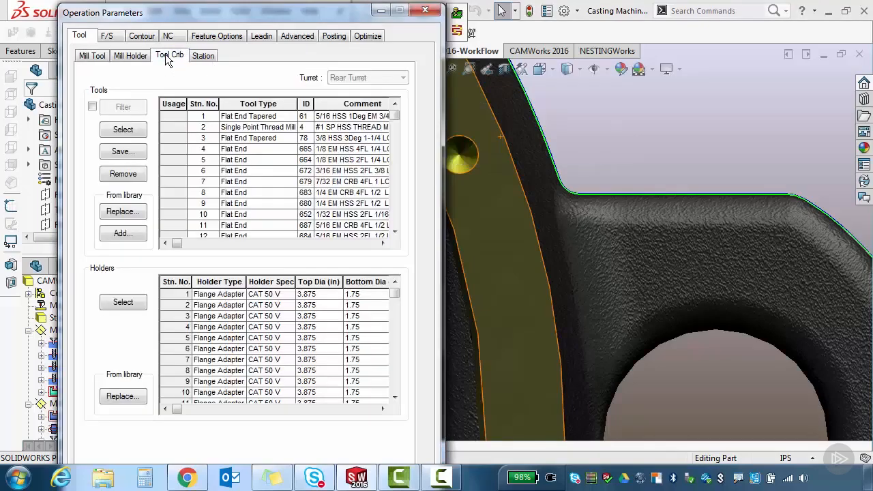
pyautogui.click(173, 192)
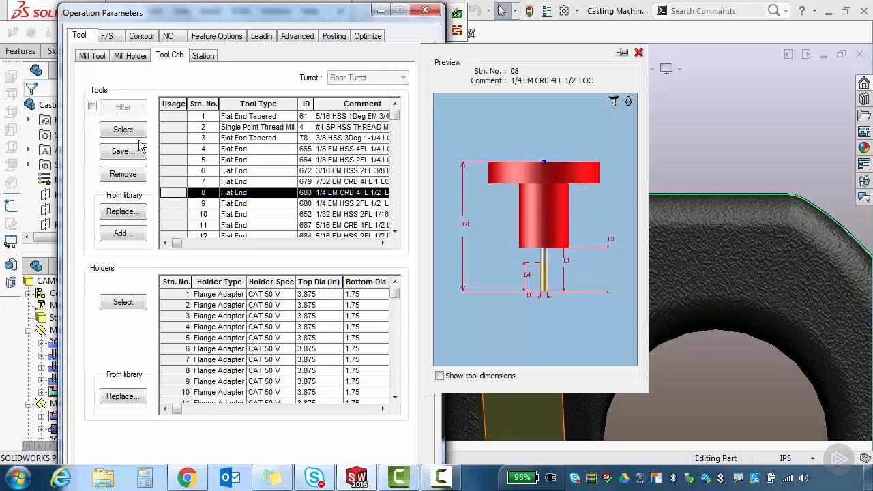
pyautogui.click(131, 130)
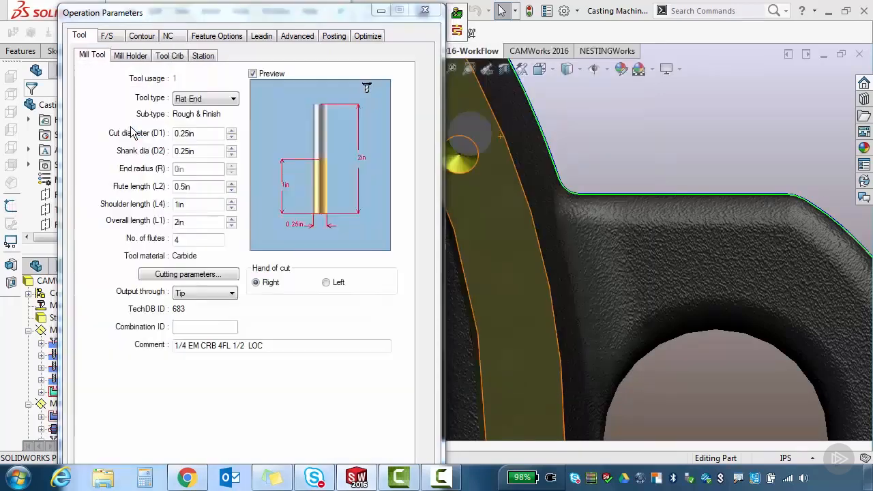
pyautogui.click(221, 295)
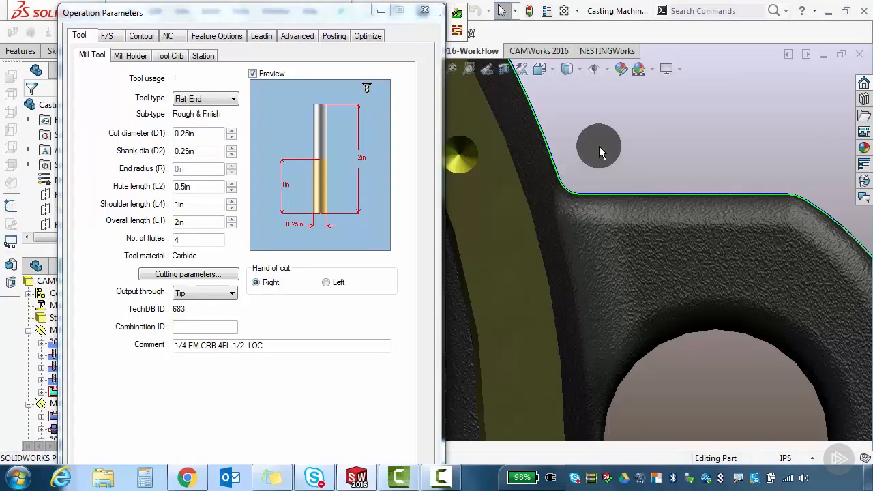
# Step: Set the operation's feed per tooth to 0.005 in
pyautogui.scroll(10, 599, 146)
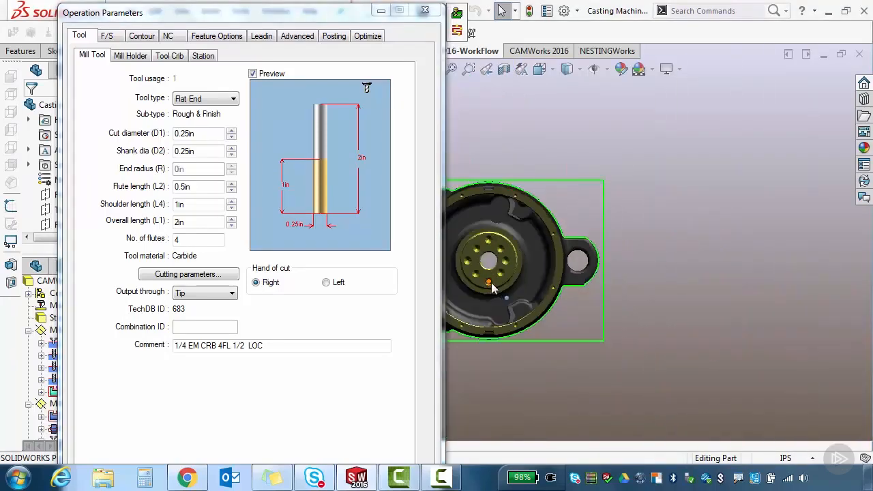
pyautogui.moveTo(493, 288); pyautogui.dragTo(649, 176, button='middle')
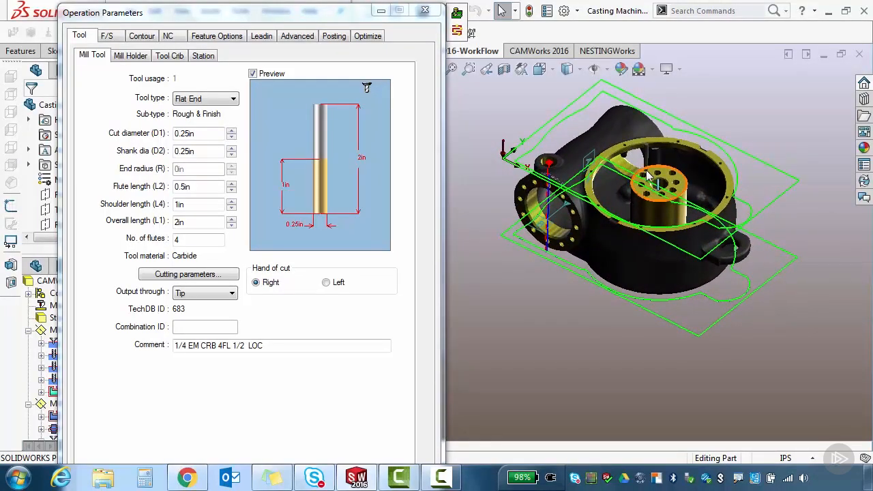
pyautogui.scroll(-3, 652, 176)
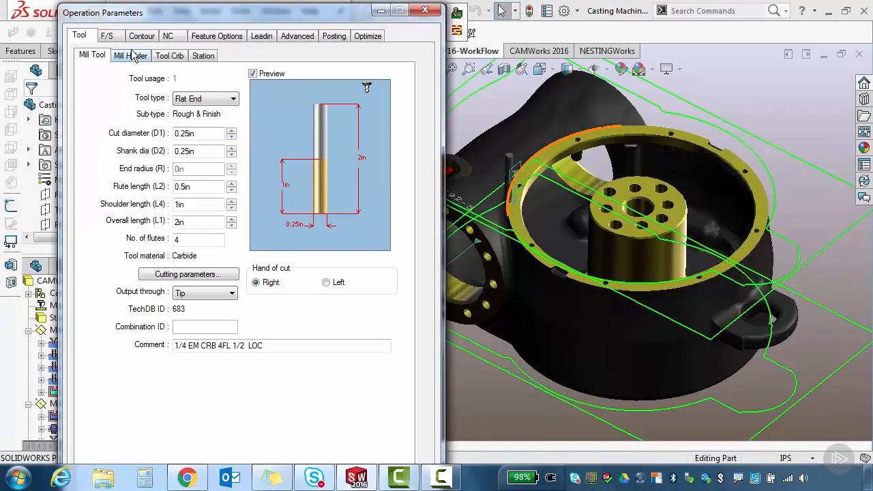
pyautogui.click(109, 36)
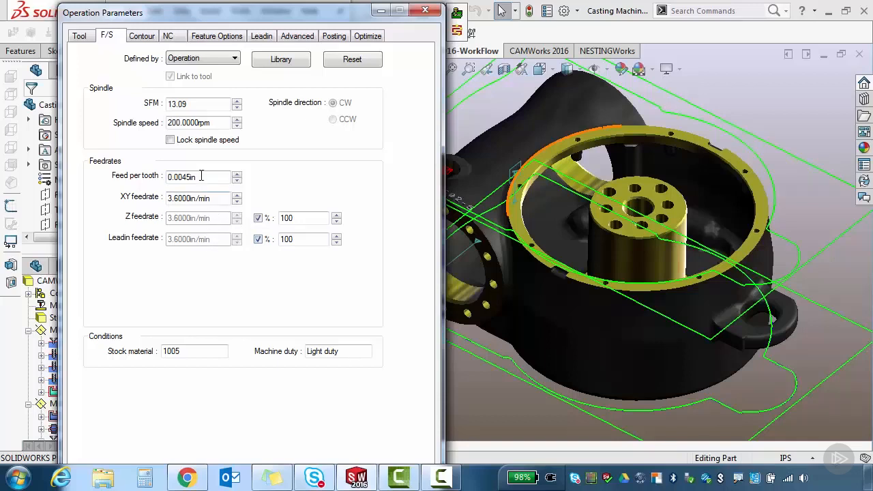
pyautogui.moveTo(207, 177); pyautogui.dragTo(161, 176)
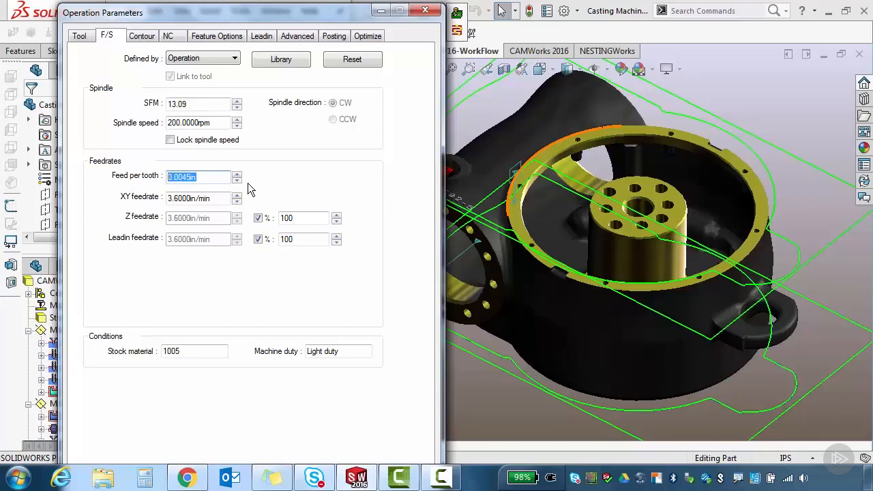
pyautogui.write('.005')
pyautogui.press('Tab')
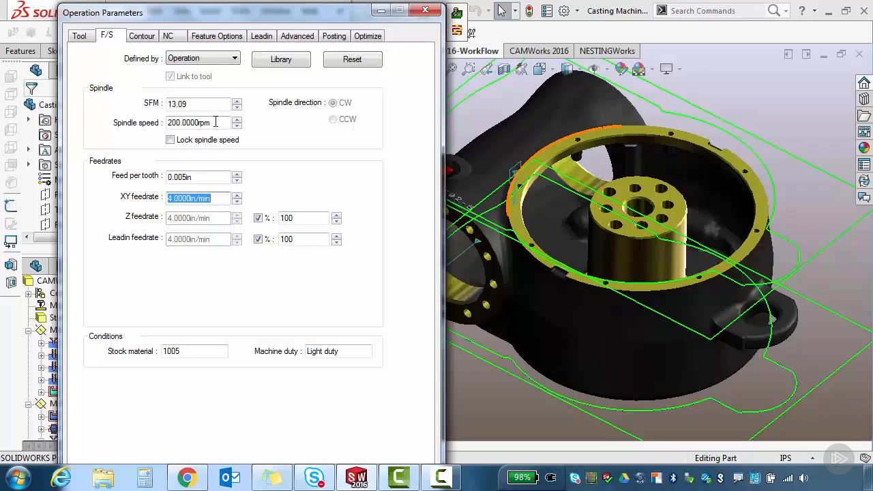
# Step: Try to set the operation's spindle speed to 65000 rpm
pyautogui.moveTo(216, 123); pyautogui.dragTo(161, 123)
pyautogui.write('65000')
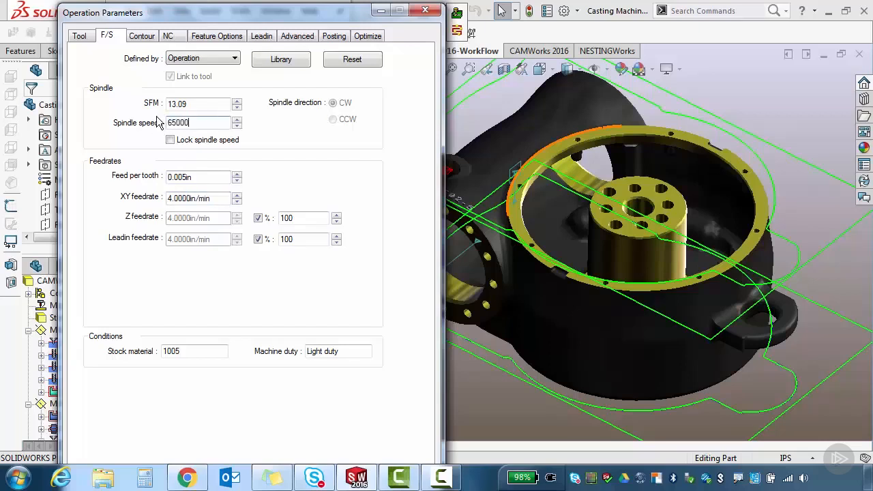
pyautogui.press('Tab')
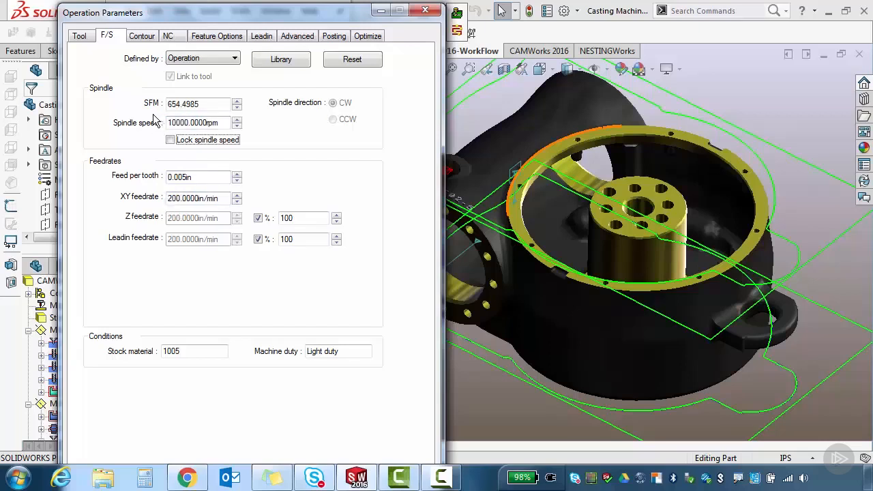
# Step: Set the operation's spindle speed to 6500 rpm and review the selected end mill's definition
pyautogui.click(217, 123)
pyautogui.moveTo(217, 123); pyautogui.dragTo(102, 124)
pyautogui.write('6')
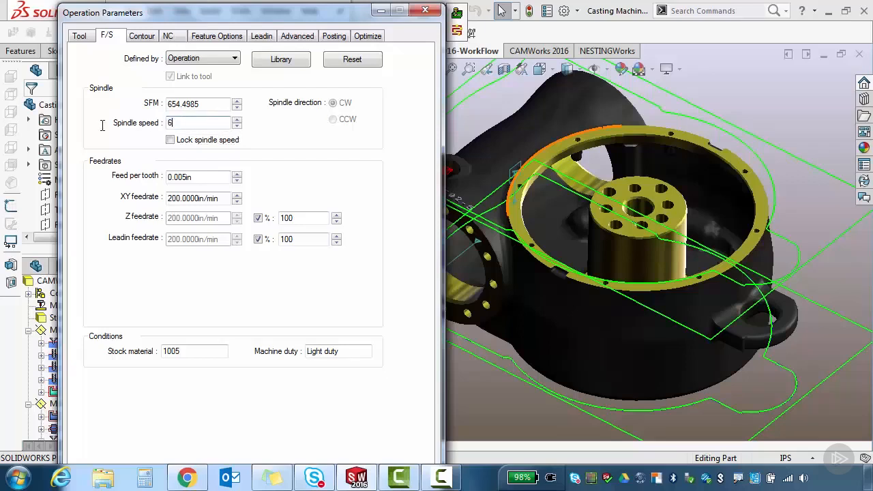
pyautogui.write('500')
pyautogui.press('Tab')
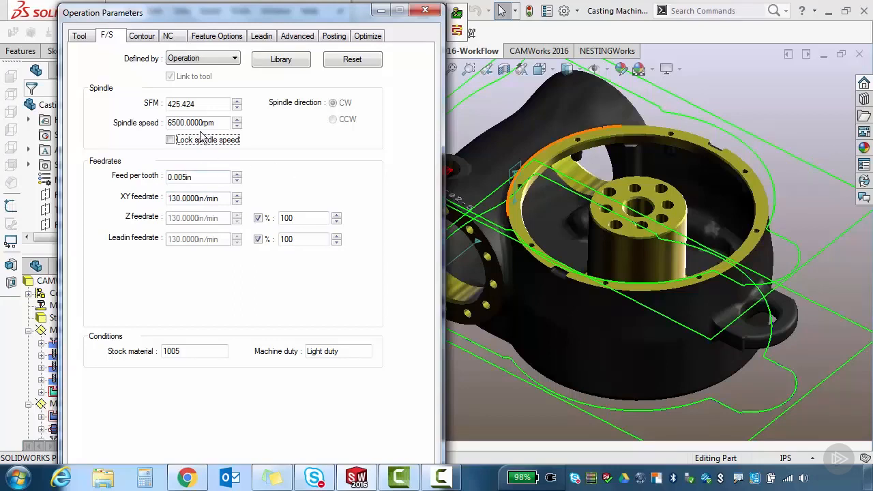
pyautogui.click(79, 38)
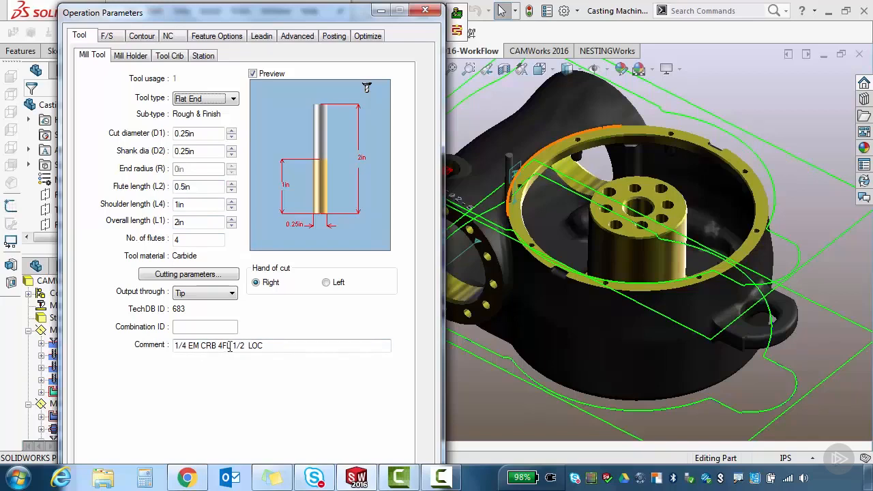
pyautogui.click(111, 36)
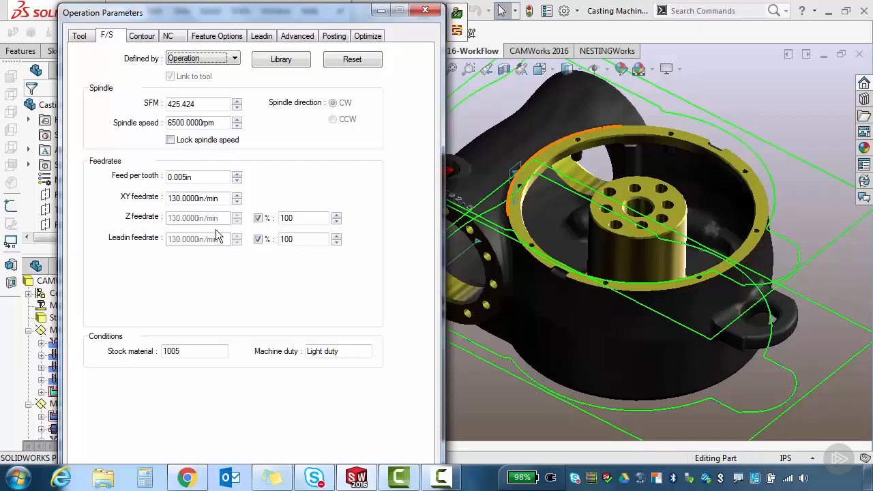
# Step: Set the operation's Z feedrate to 50% and its leadin feedrate to 25% of the XY feedrate
pyautogui.click(300, 218)
pyautogui.moveTo(299, 218); pyautogui.dragTo(274, 218)
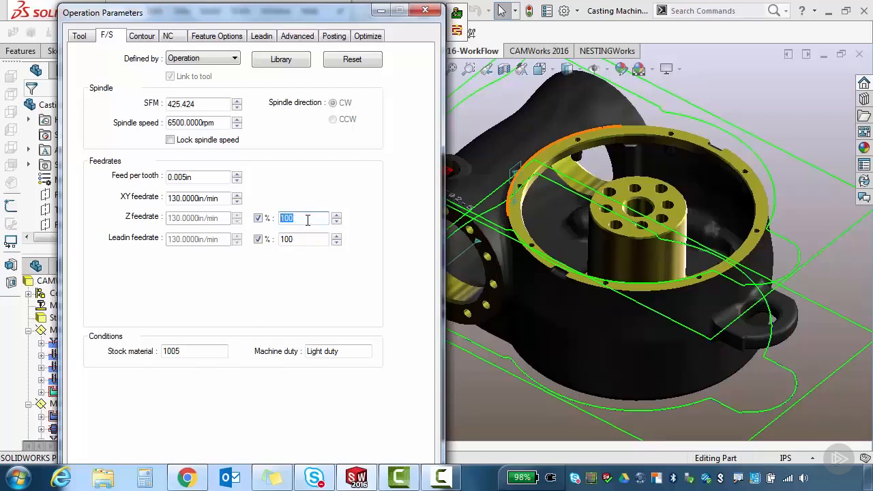
pyautogui.write('50')
pyautogui.press('Tab')
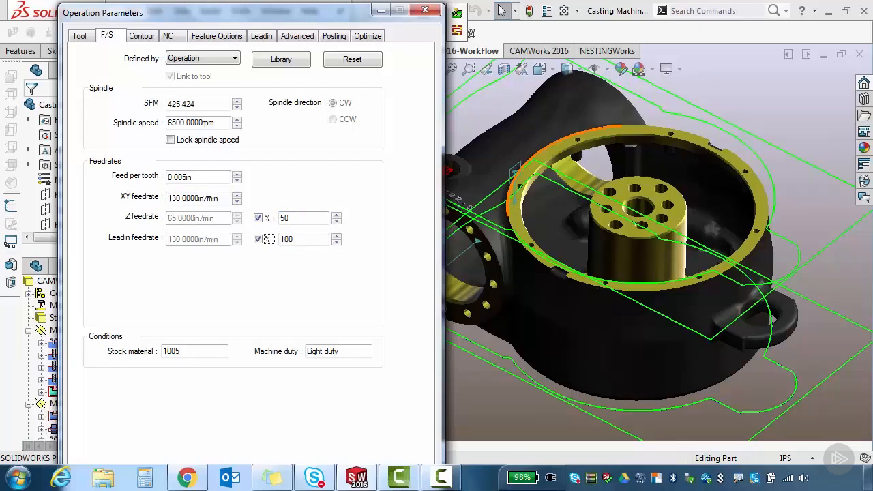
pyautogui.doubleClick(305, 240)
pyautogui.write('250')
pyautogui.press('BackSpace')
pyautogui.press('Tab')
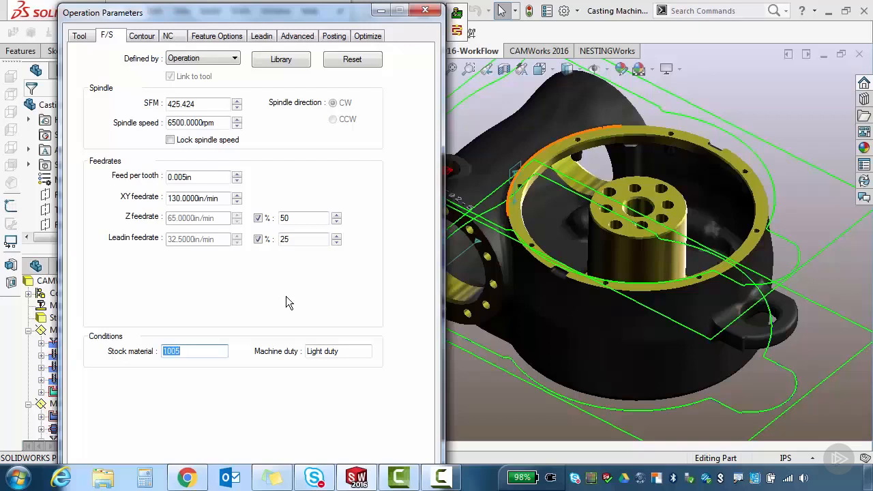
pyautogui.click(258, 219)
pyautogui.click(258, 219)
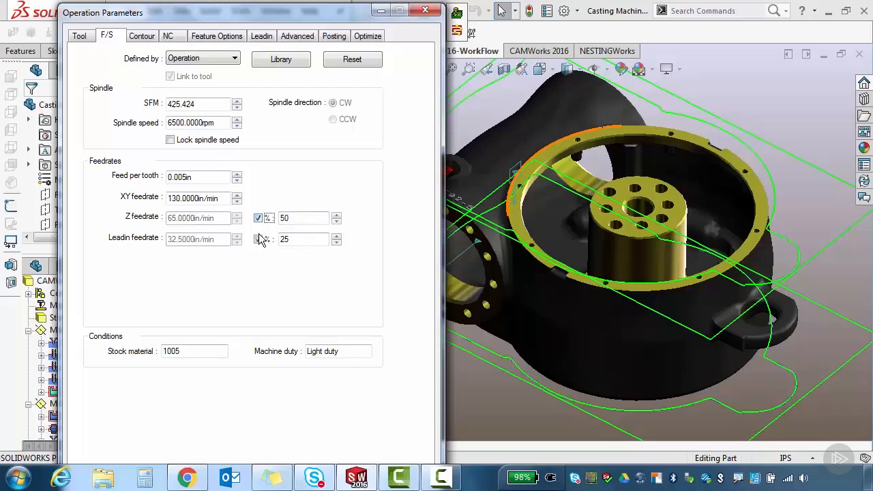
pyautogui.click(258, 239)
pyautogui.click(259, 240)
# Step: Turn off the percentage link for the operation's Z feedrate and set it to a fixed 25 in/min
pyautogui.click(259, 219)
pyautogui.click(259, 219)
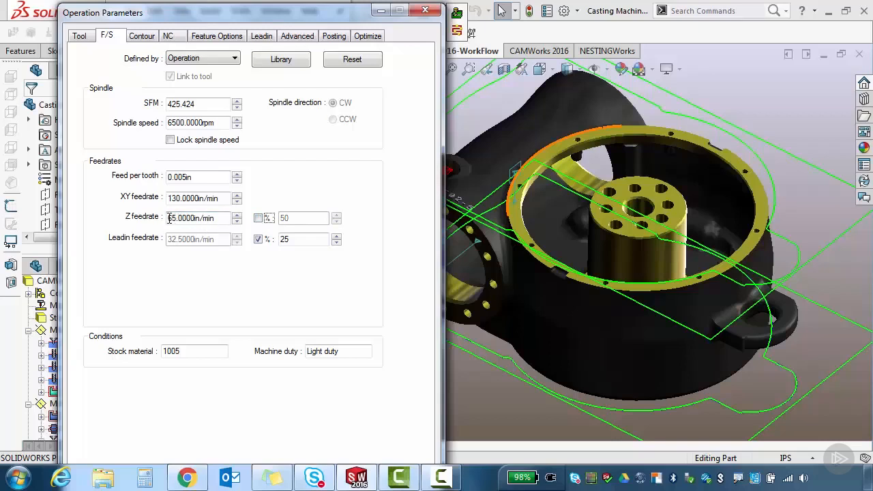
pyautogui.moveTo(169, 218); pyautogui.dragTo(176, 219)
pyautogui.write('25')
pyautogui.press('Tab')
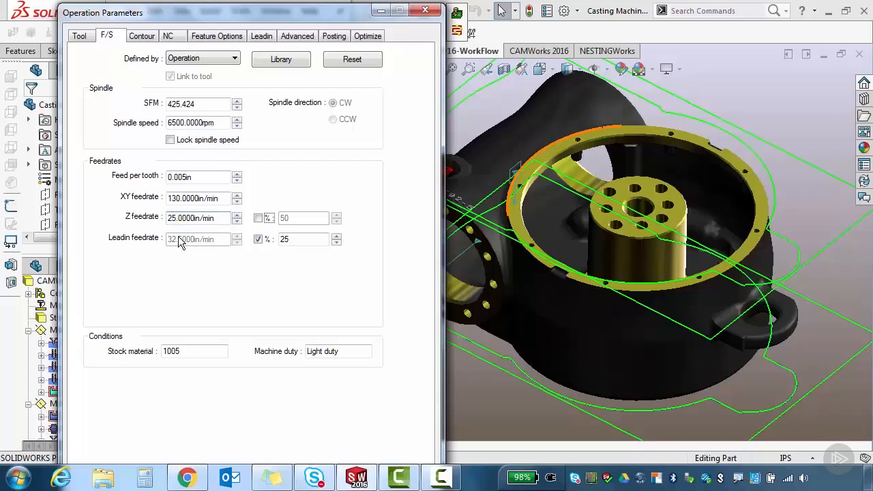